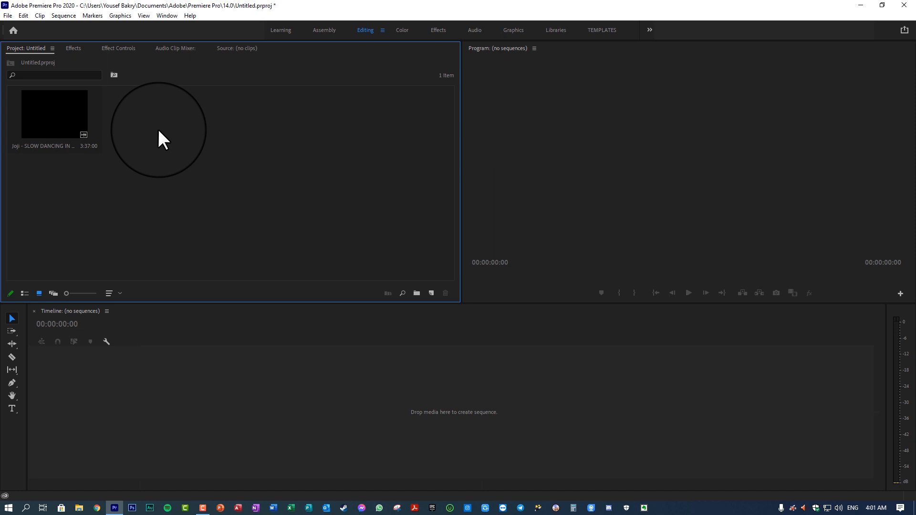
- Create a sequence from the SLOW DANCING IN THE DARK clip and apply the Posterize Time effect to it
left_click(77, 118)
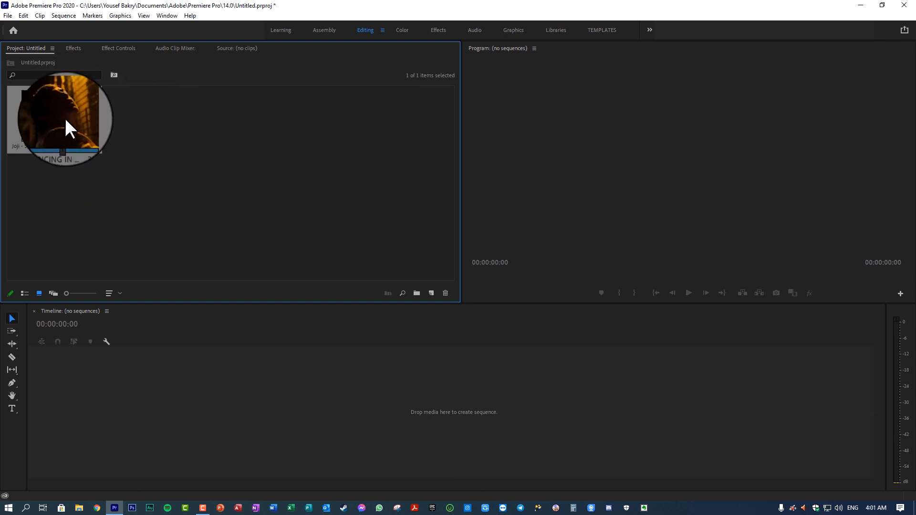
left_click_drag(52, 114, 269, 410)
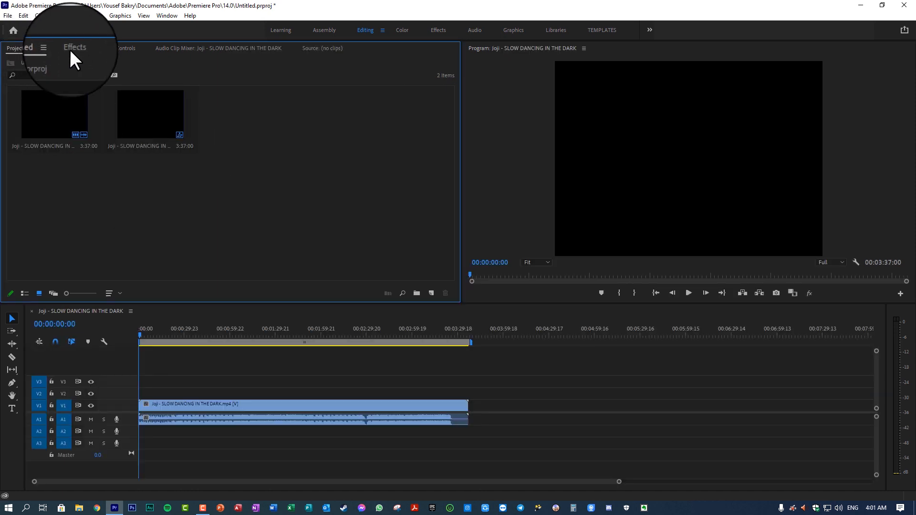
left_click(72, 47)
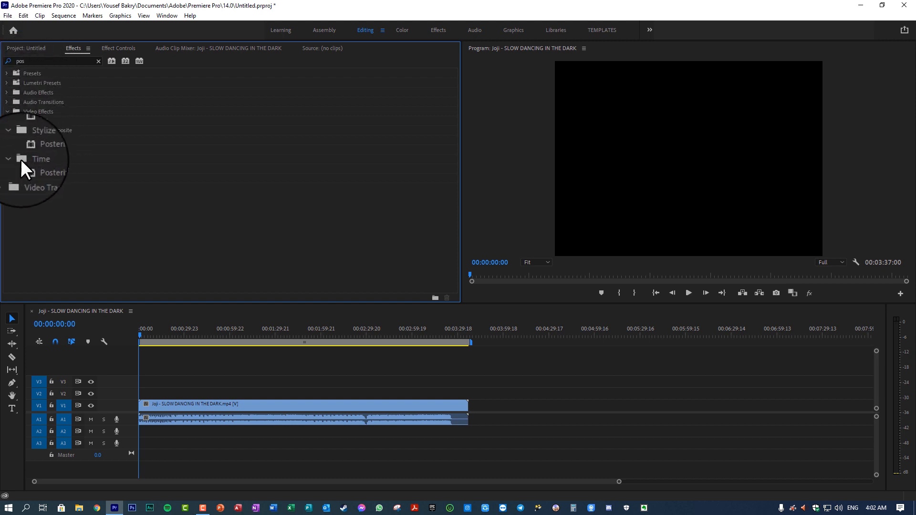
left_click(47, 168)
left_click_drag(41, 168, 189, 406)
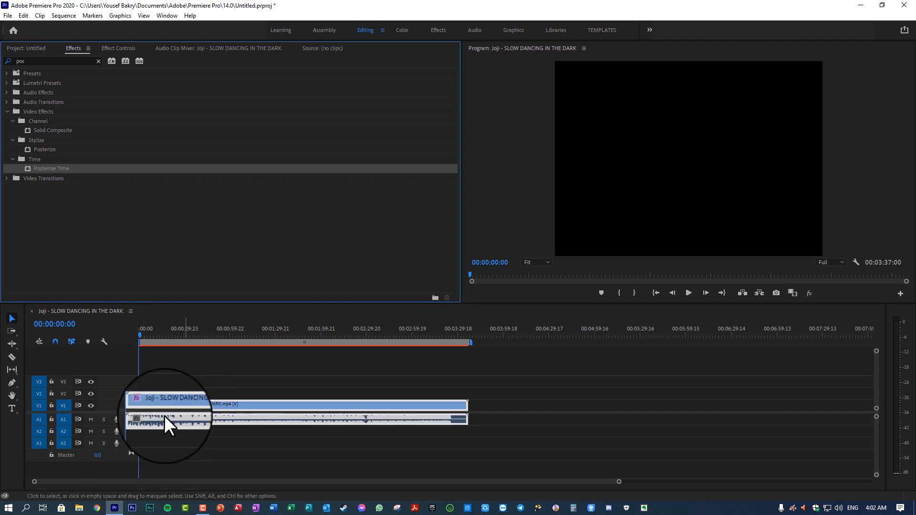
- Mute audio track A1, select Posterize Time in the clip's effect settings and move the playhead to about 00:00:42:16
left_click(90, 420)
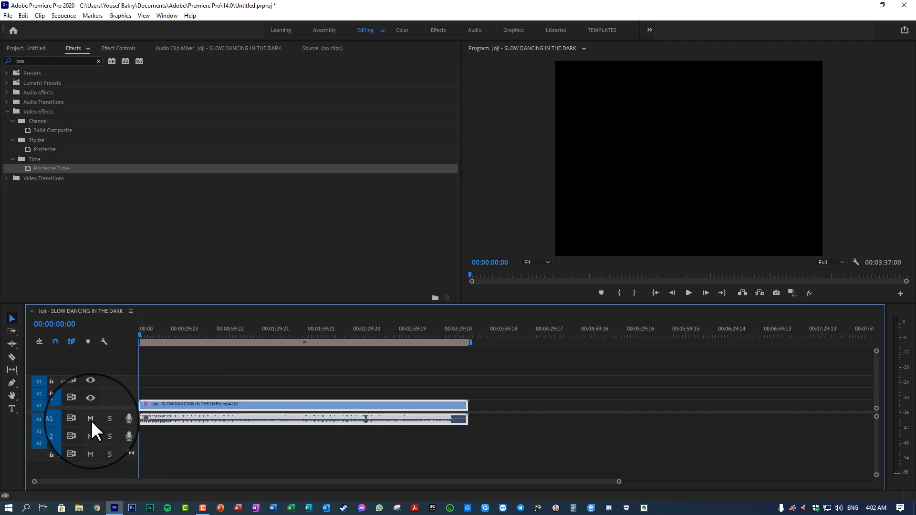
left_click(115, 49)
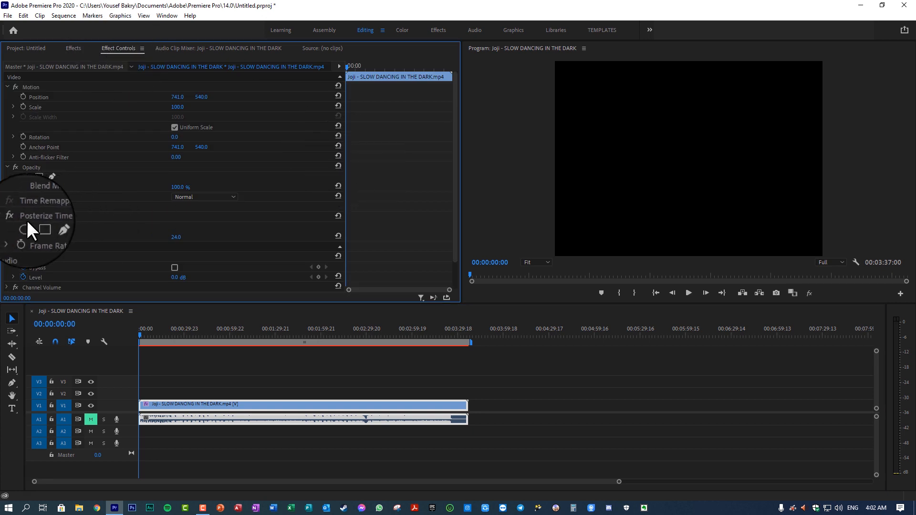
left_click(86, 218)
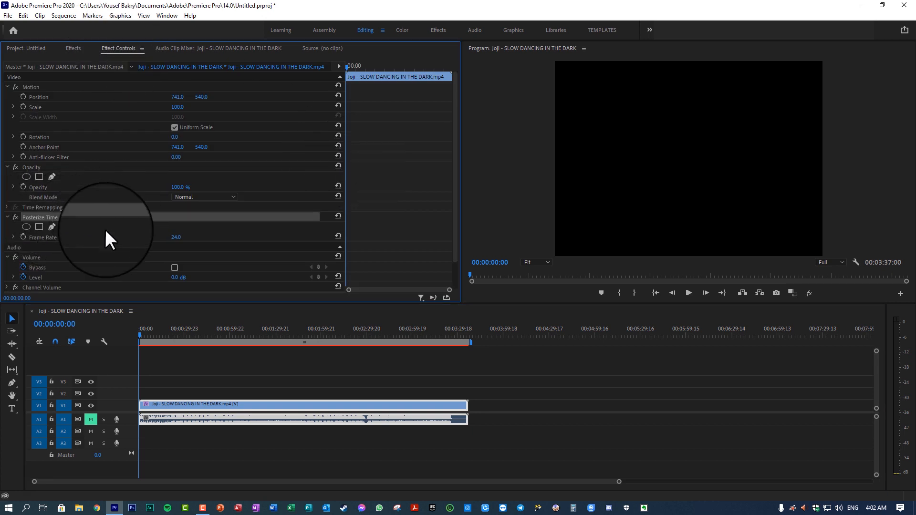
left_click(204, 334)
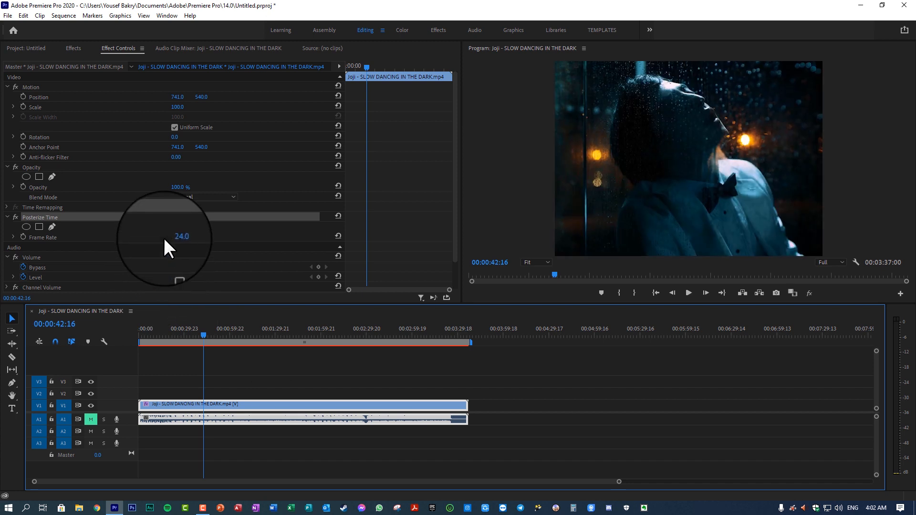
- Check the source clip's frame rate in its file properties
left_click(37, 48)
right_click(47, 117)
left_click(76, 334)
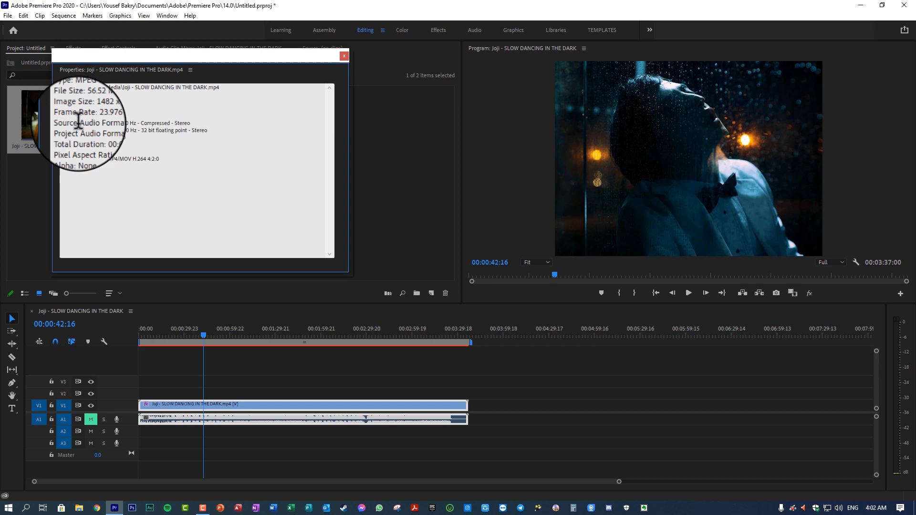
double_click(95, 117)
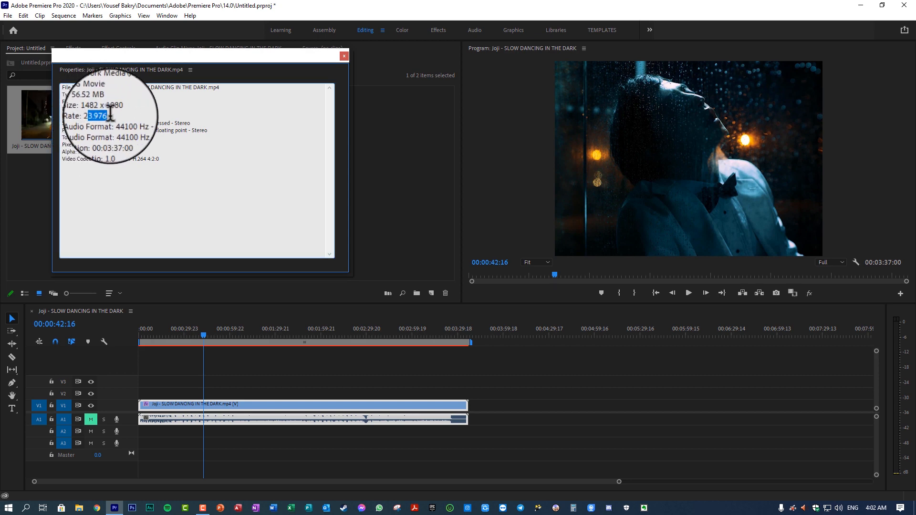
left_click(343, 55)
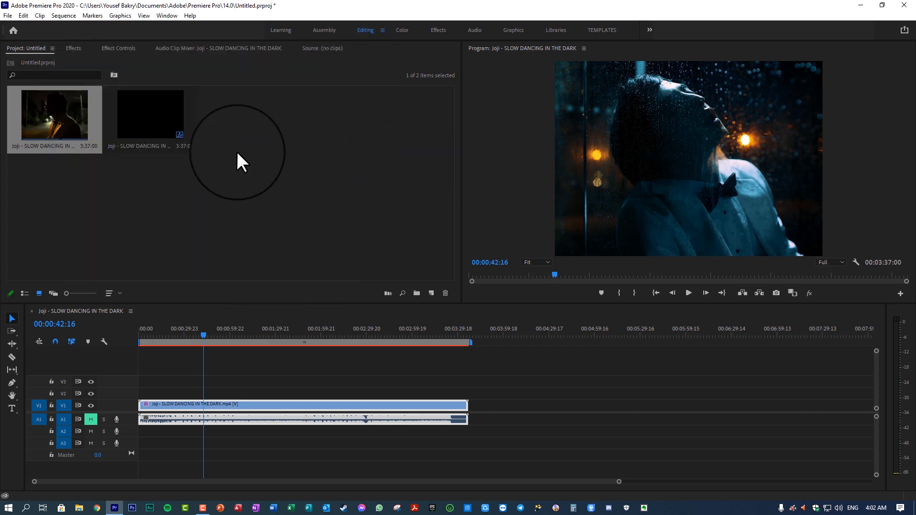
- Open the Posterize Time frame rate value in the clip's effect settings
left_click(111, 47)
left_click(176, 237)
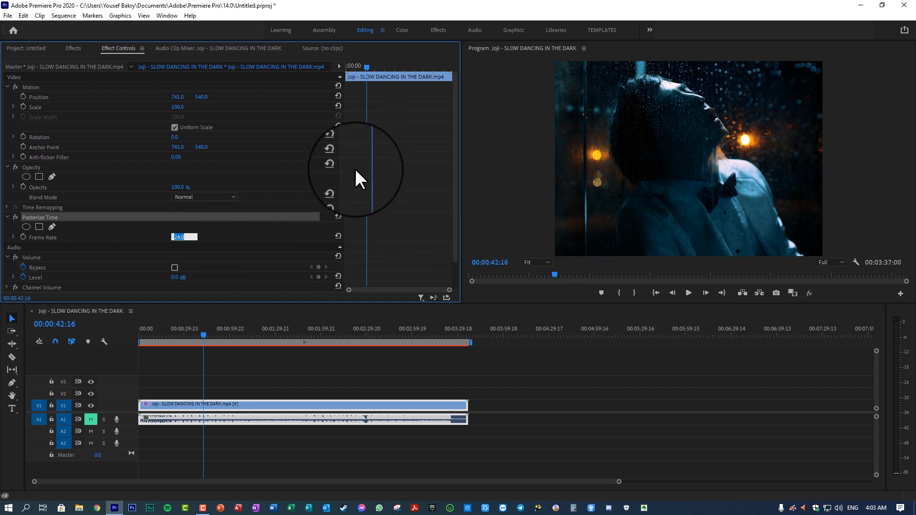
key("Right")
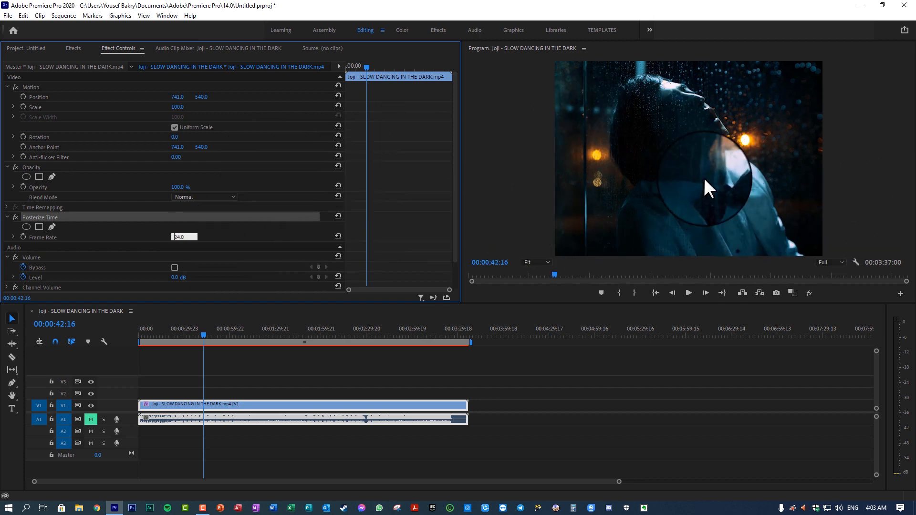
left_click(372, 233)
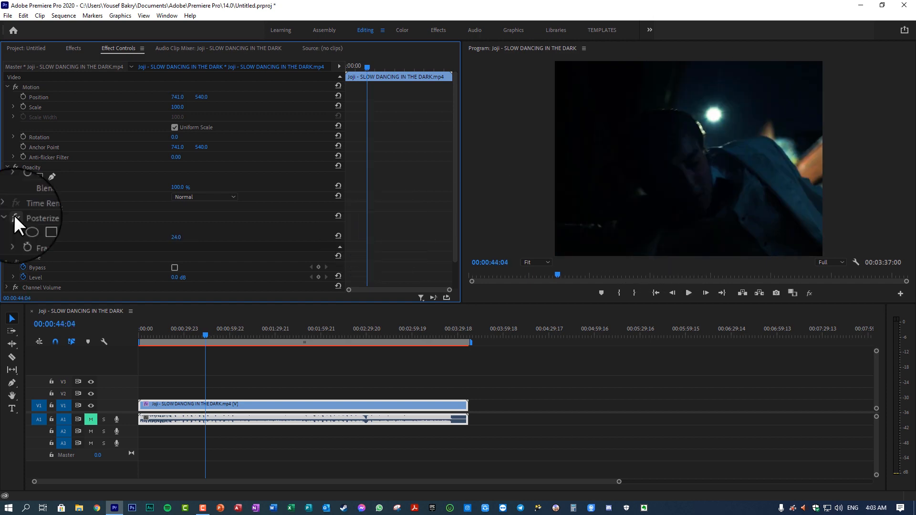
- Turn off the clip's Posterize Time effect and move the playhead to about 00:01:56:08
left_click(14, 217)
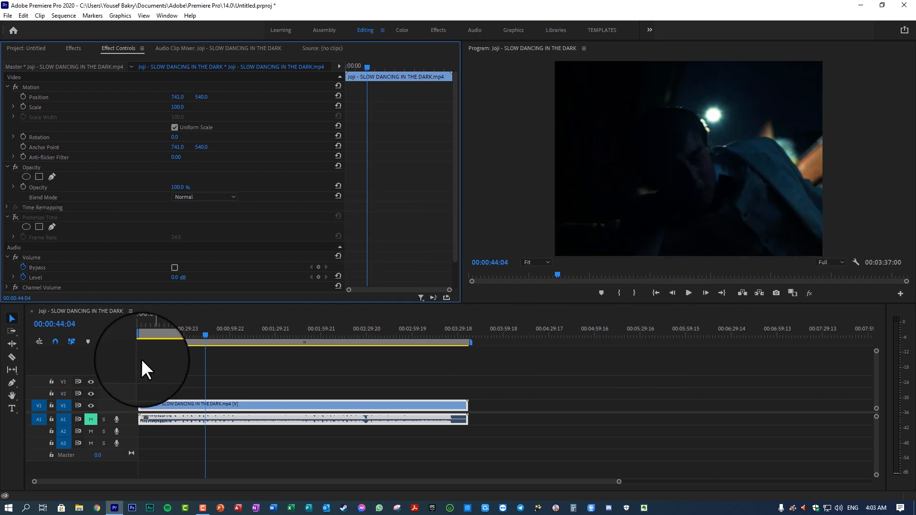
left_click(170, 334)
left_click(363, 336)
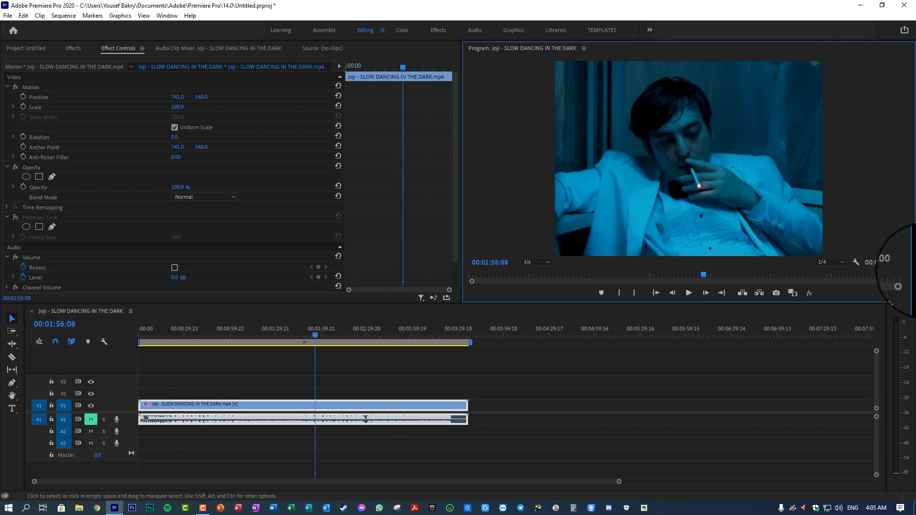
key("ctrl+s")
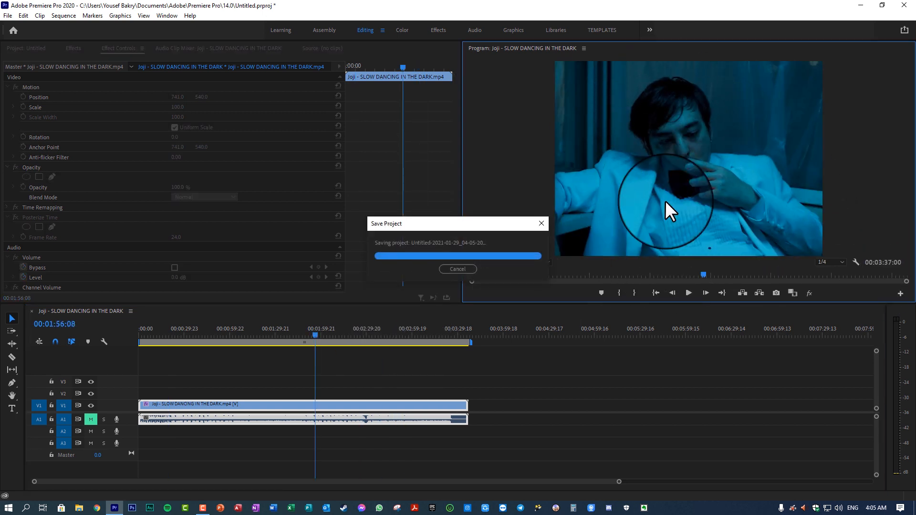
- Split the clip at the playhead and delete the part before the cut
left_click(12, 358)
left_click(314, 406)
left_click(12, 317)
left_click(230, 416)
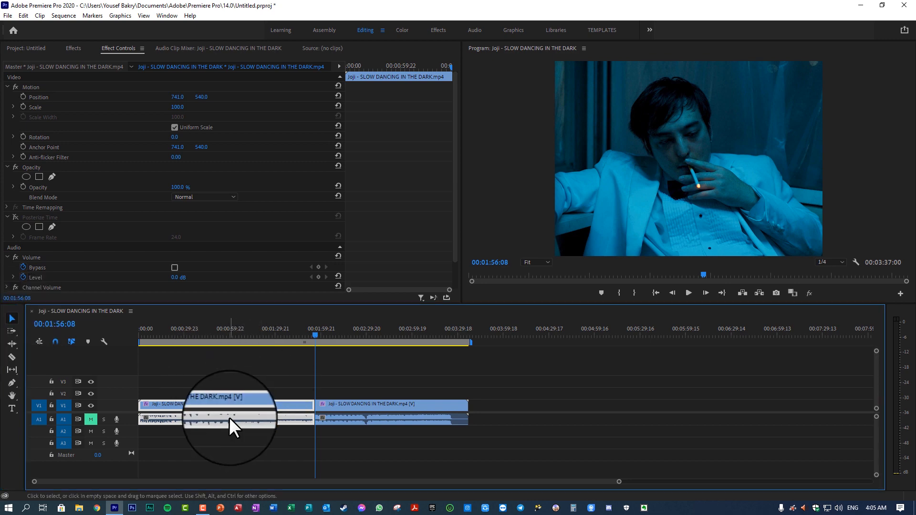
right_click(232, 415)
left_click(245, 67)
- Split the remaining clip at about 00:01:59:19 and delete everything after the cut
left_click_drag(314, 334, 321, 332)
left_click(357, 404)
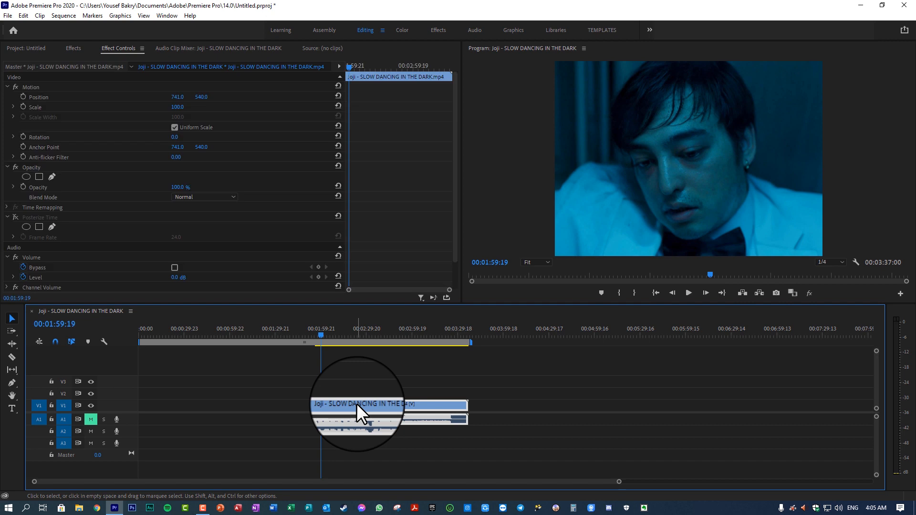
key("Delete")
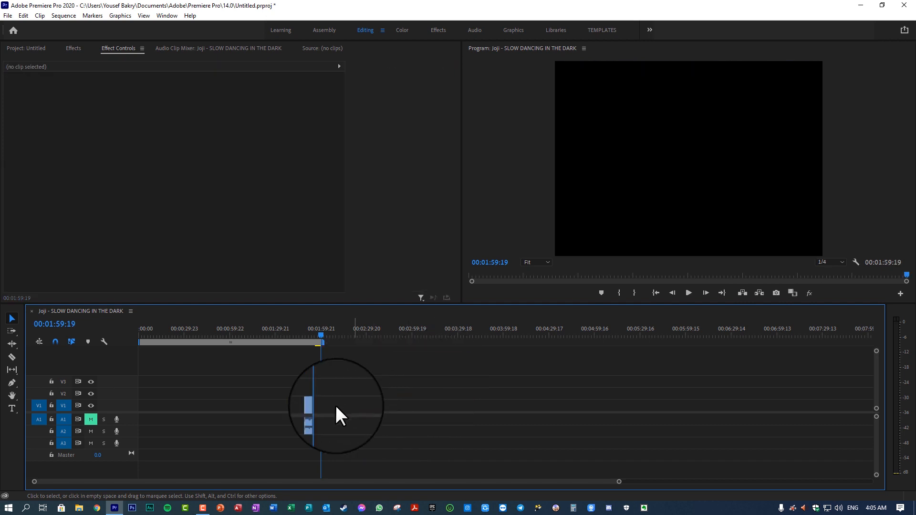
- Move the short remaining clip to the start of the sequence and play it without Posterize Time
left_click(317, 407)
left_click_drag(318, 401, 135, 409)
left_click(683, 295)
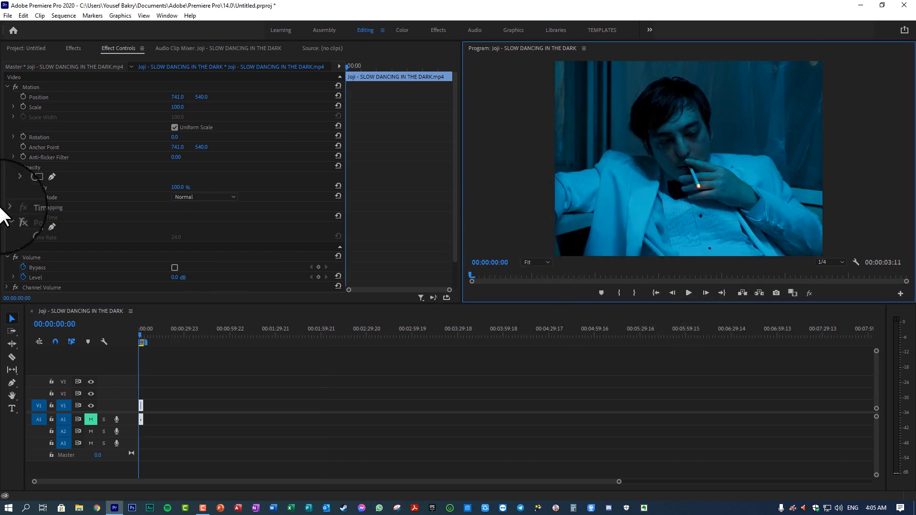
left_click(687, 293)
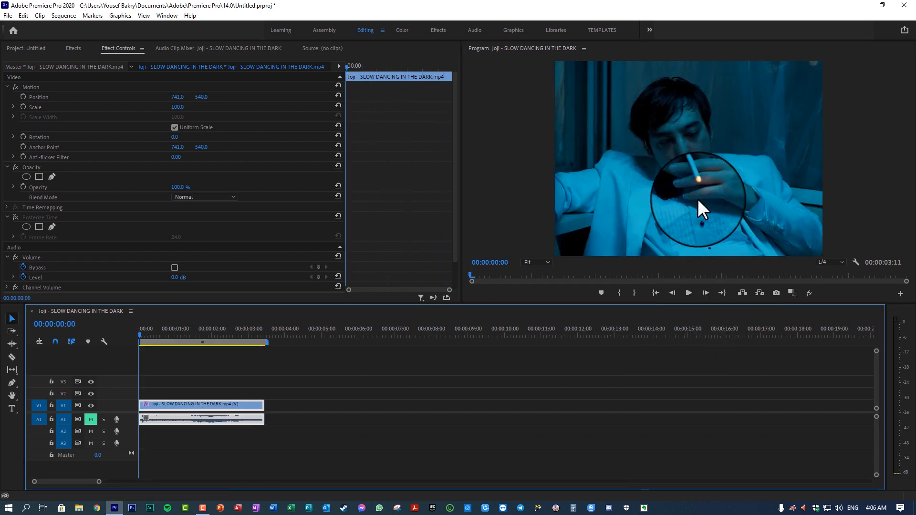
- Turn Posterize Time back on, set its frame rate to 15 and play the clip
left_click(14, 216)
left_click(177, 237)
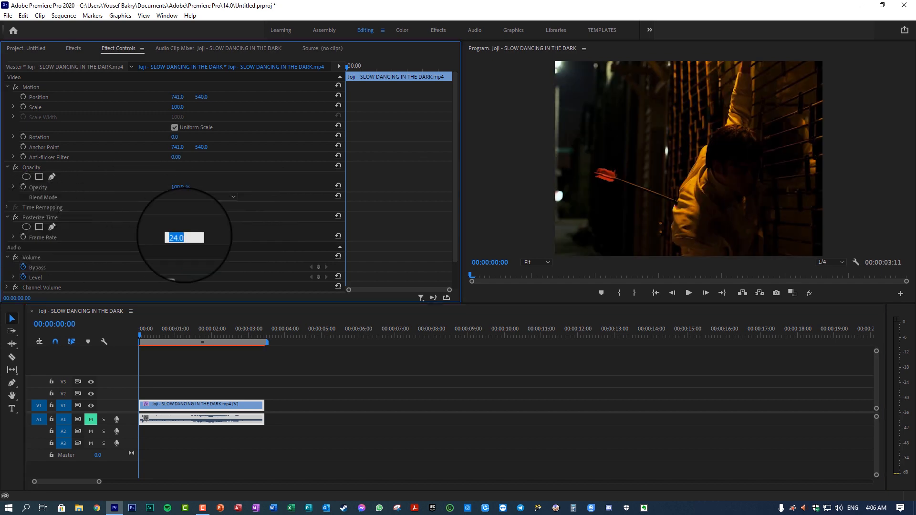
type("15")
left_click(689, 293)
left_click(689, 293)
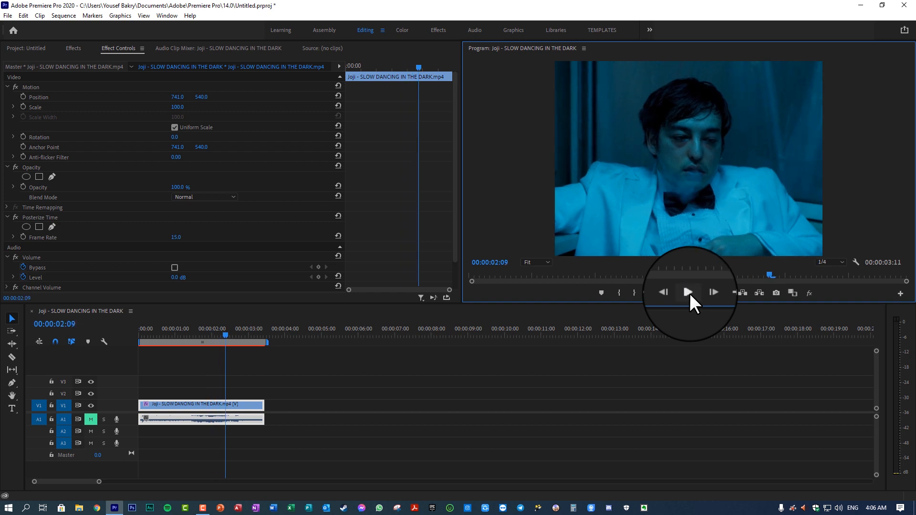
- Set the Posterize Time frame rate to 10, then render and play the sequence preview
left_click(178, 236)
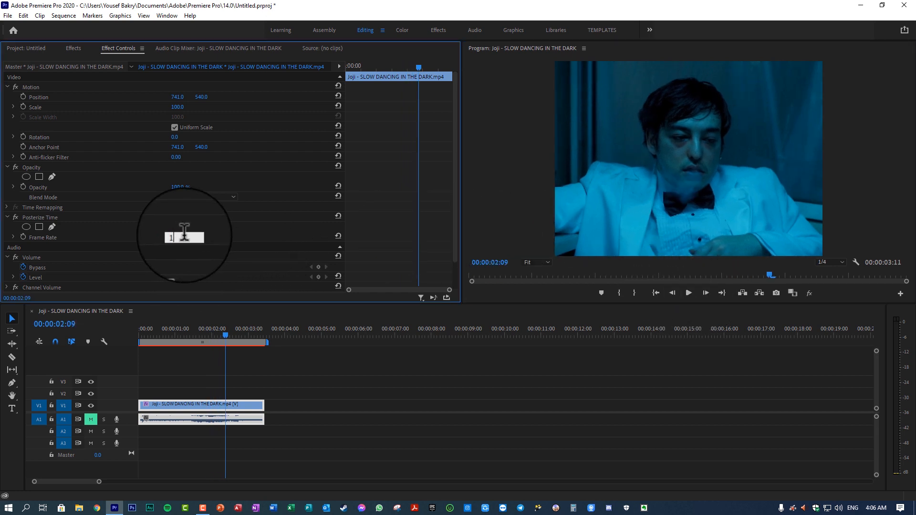
key("Return")
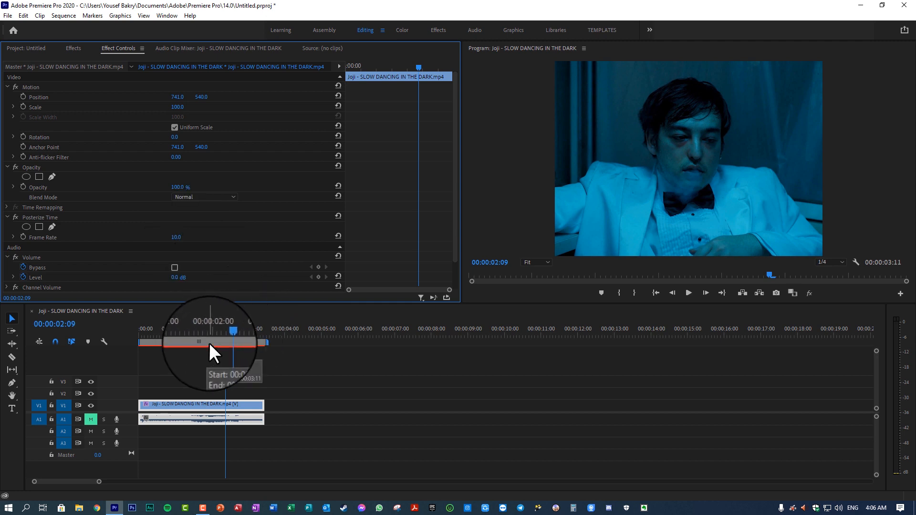
key("space")
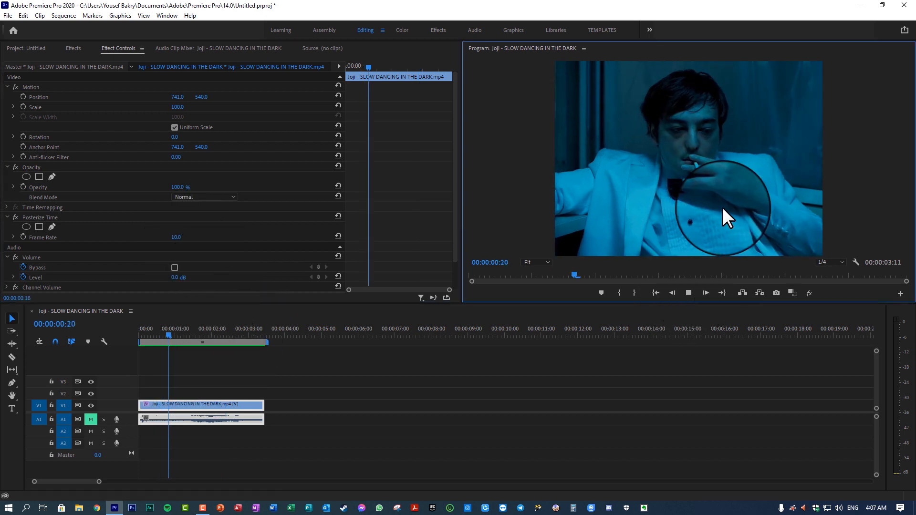
key("grave")
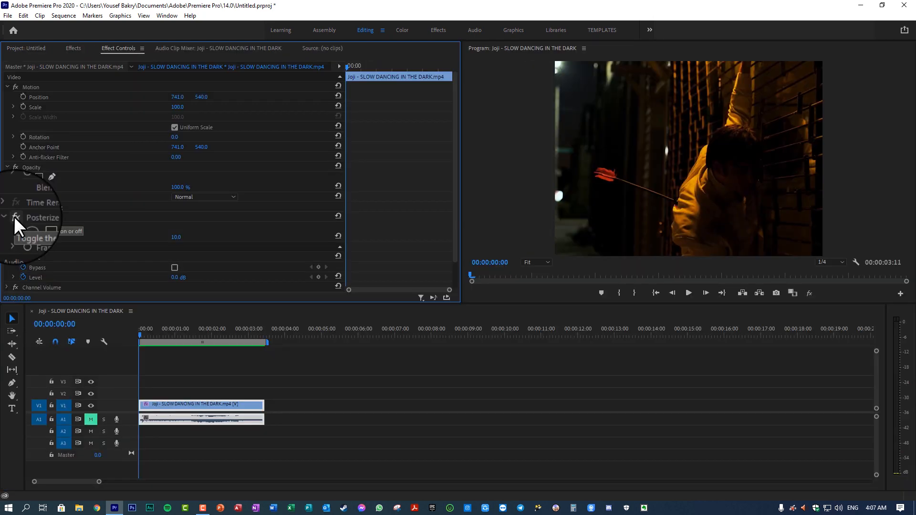
- Turn off Posterize Time and play the clip from its start in the maximized program monitor for comparison
left_click(14, 216)
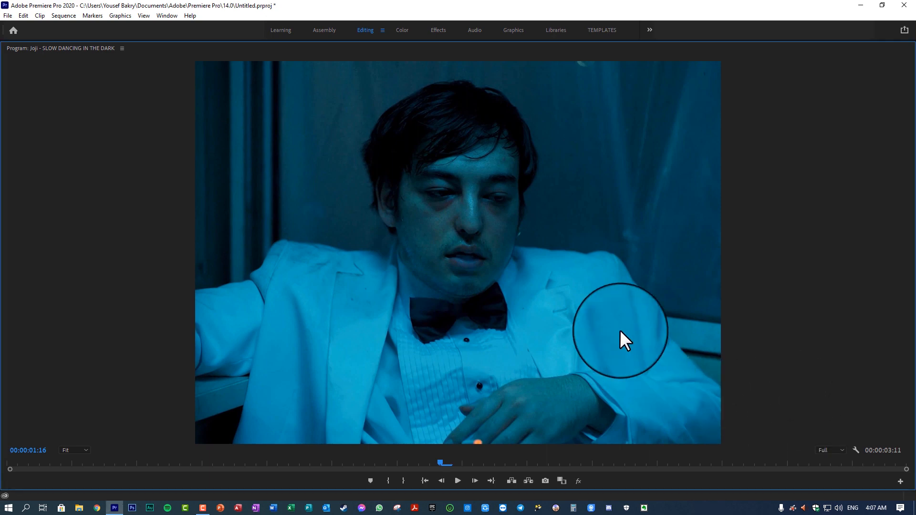
key("grave")
left_click(657, 291)
key("grave")
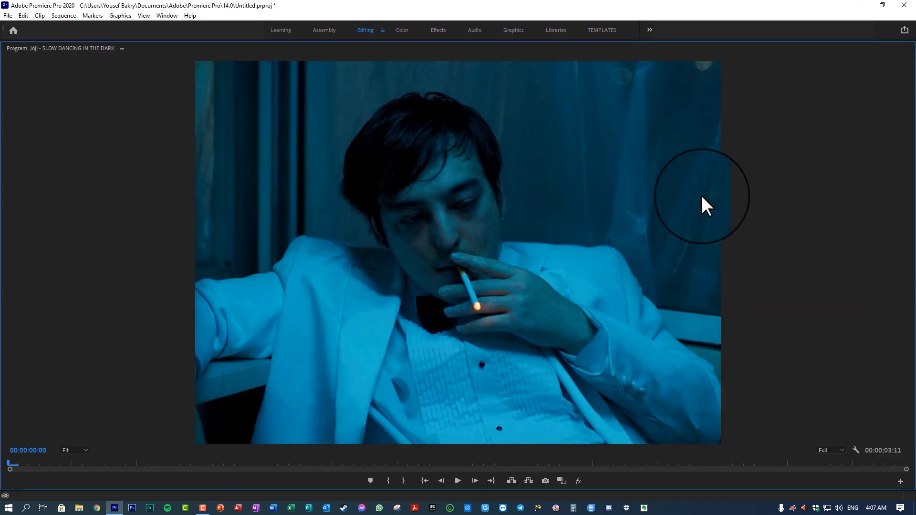
key("space")
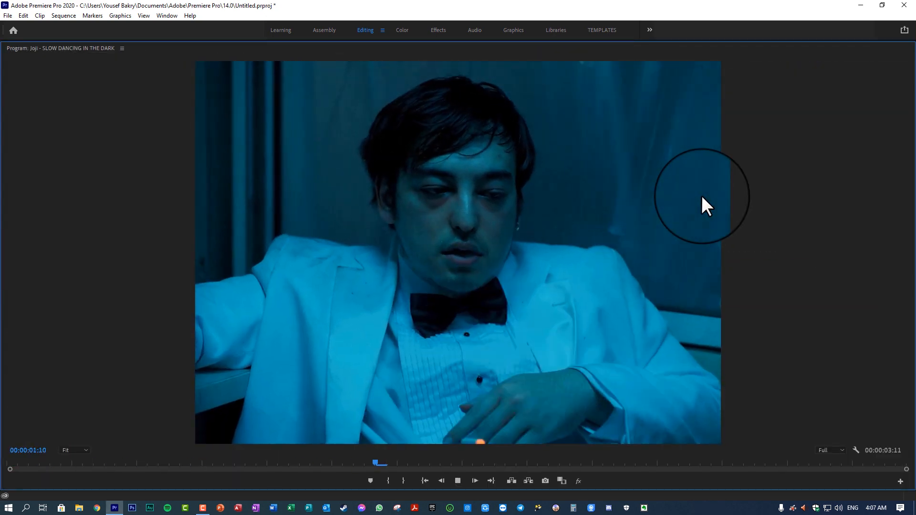
key("space")
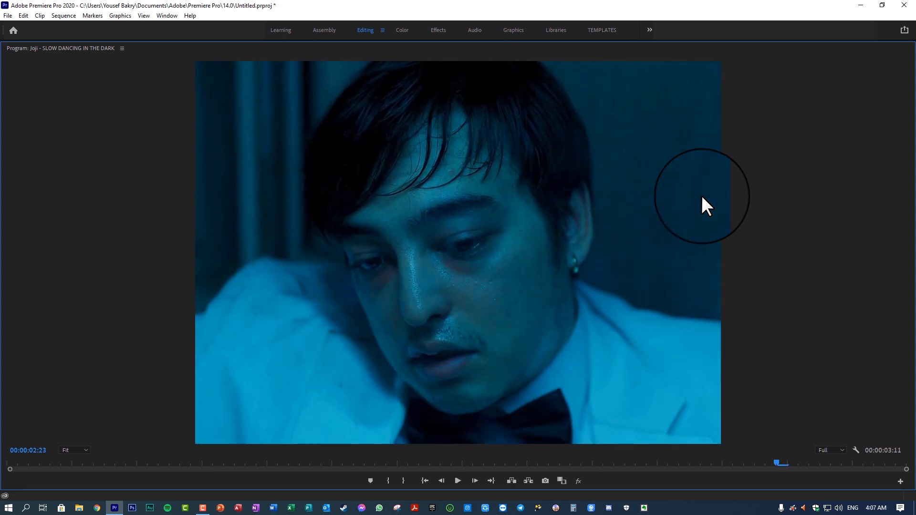
key("grave")
- Turn on Posterize Time again and play the clip from its start in the maximized program monitor
left_click(15, 218)
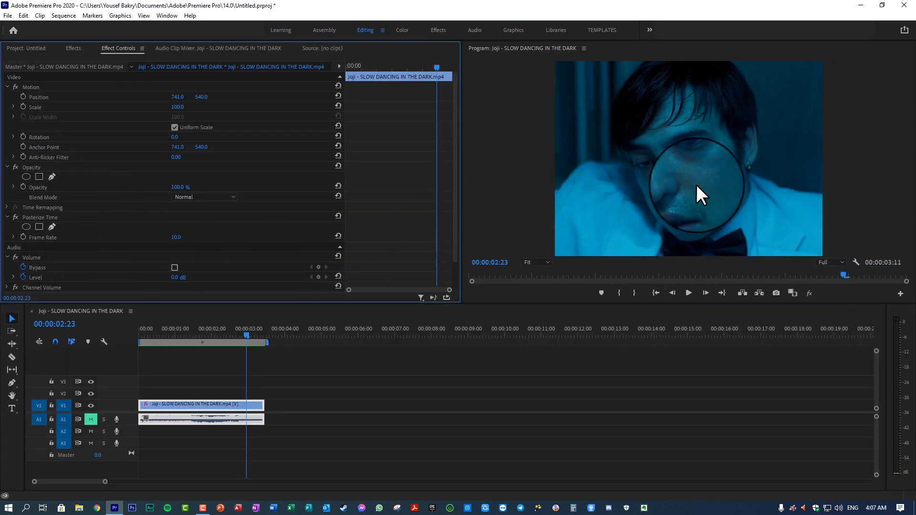
left_click(657, 293)
key("grave")
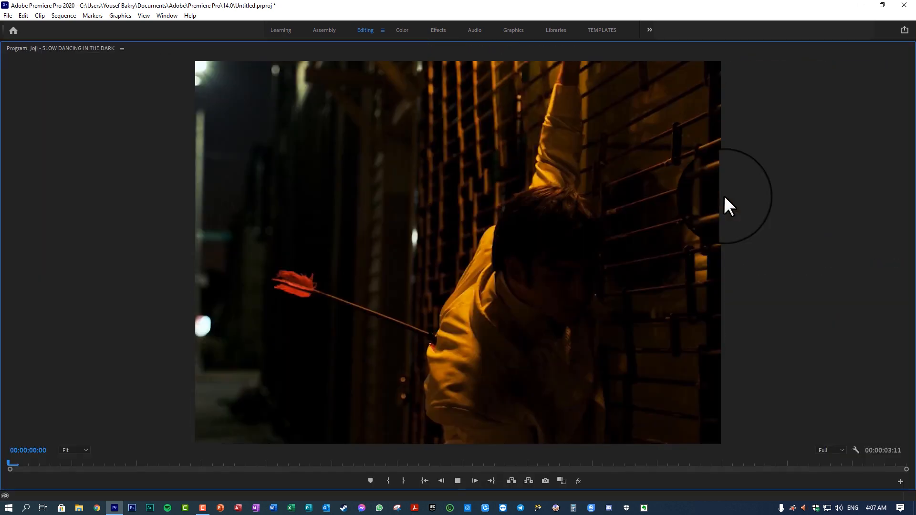
key("space")
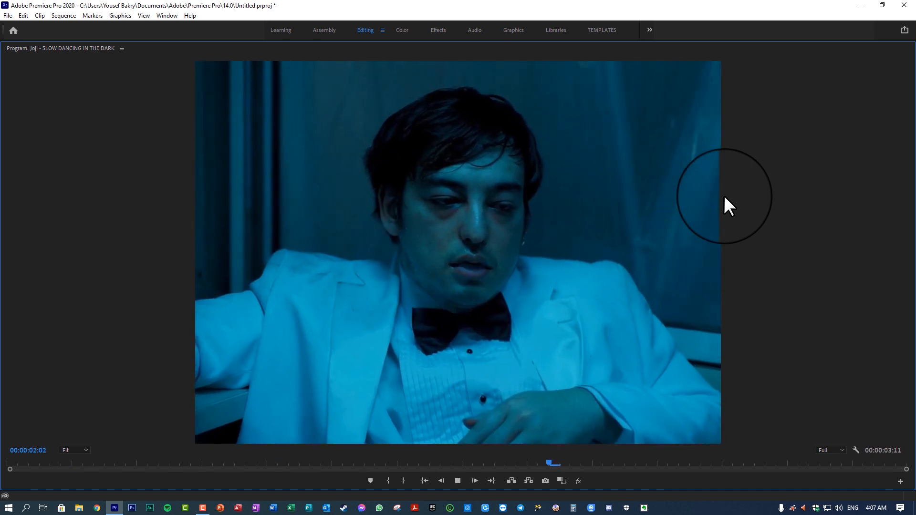
- Restore the program monitor to its normal size and set the Posterize Time frame rate to 5
key("grave")
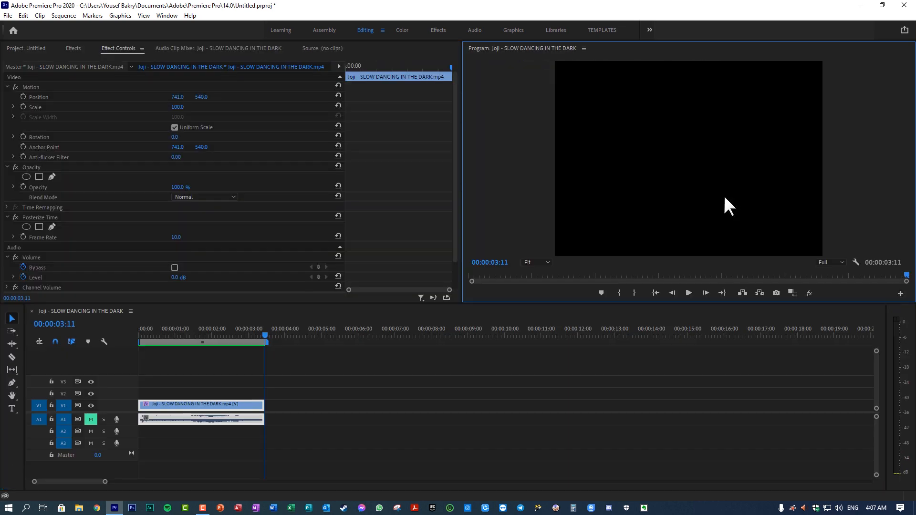
left_click(176, 238)
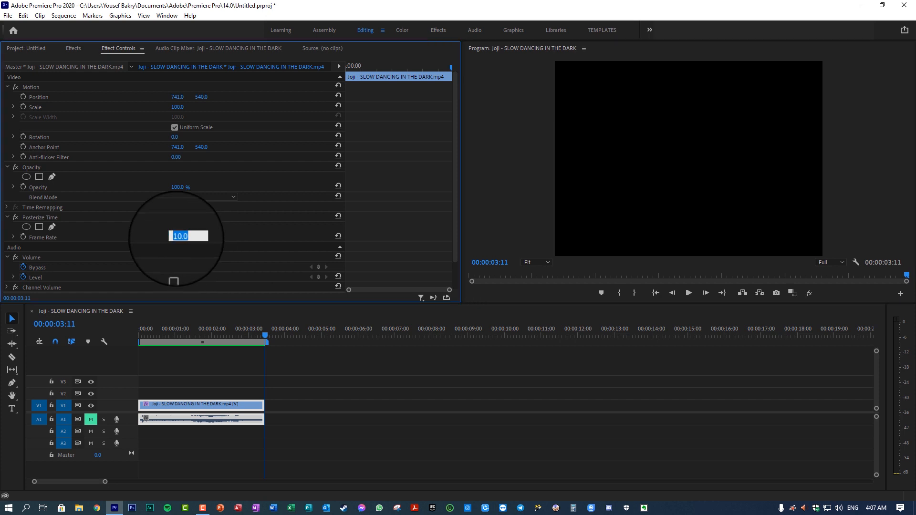
type("5")
key("Return")
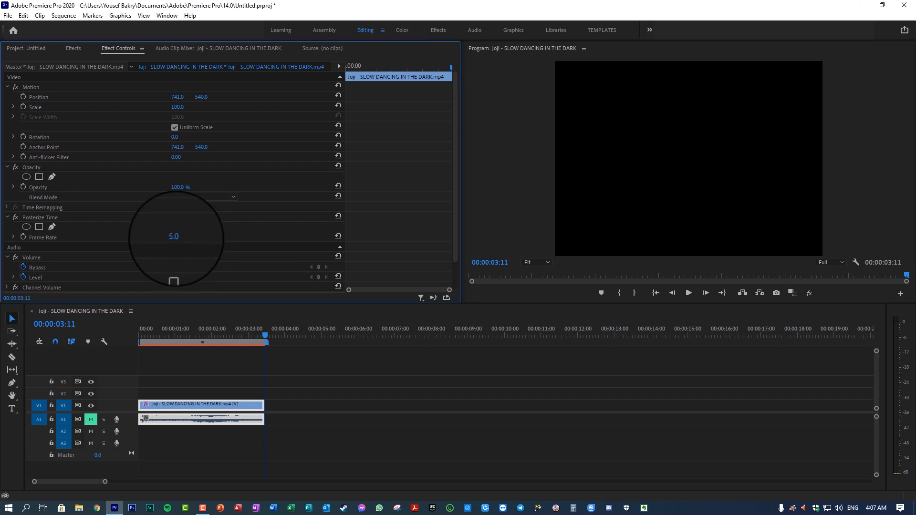
- Play the clip from its start in the maximized program monitor and return to the normal panel layout
left_click(689, 294)
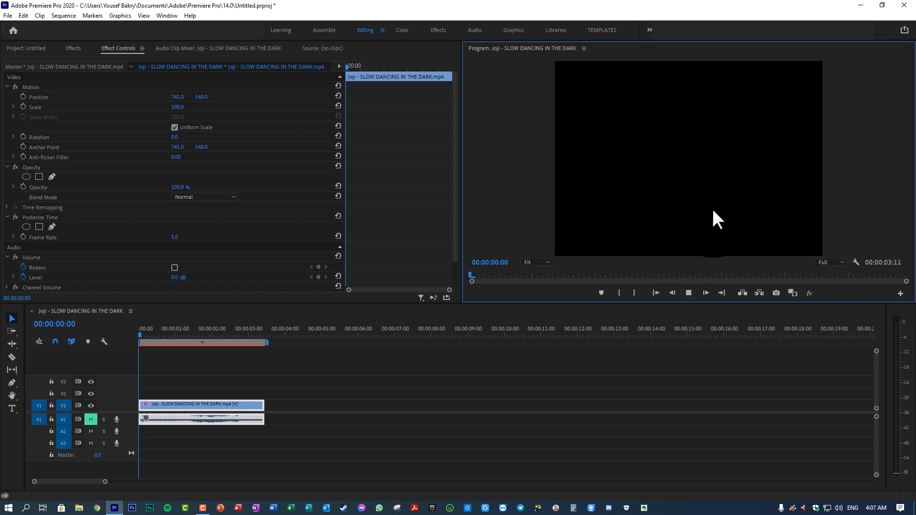
key("grave")
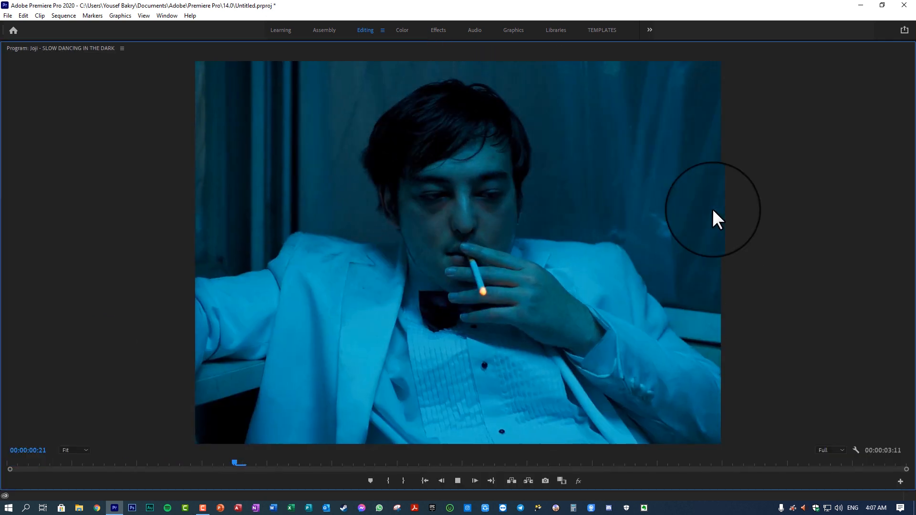
key("grave")
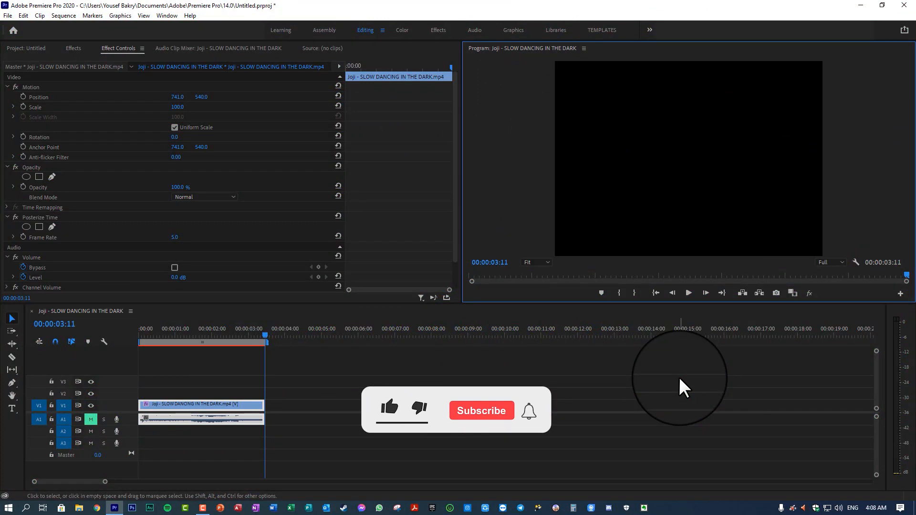